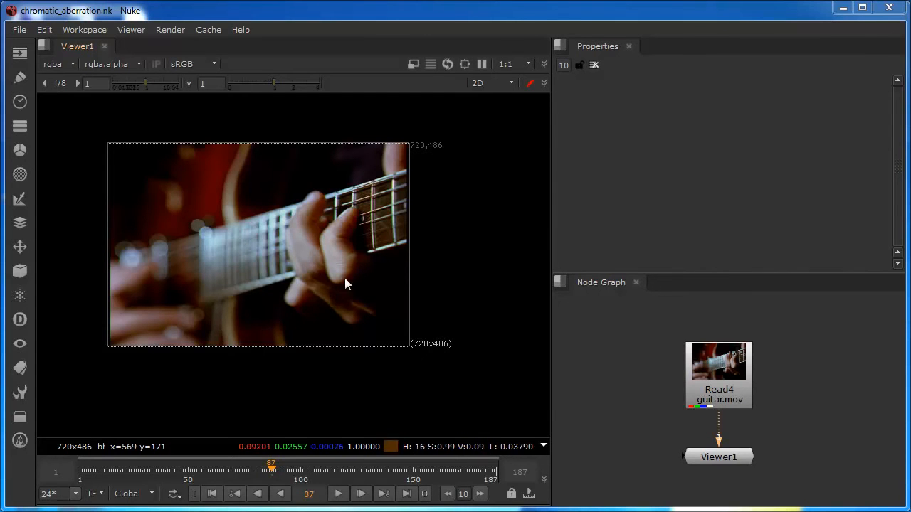
Add a Shuffle node below the guitar.mov Read node.
scroll(242, 159, up, 2)
scroll(328, 219, up, 5)
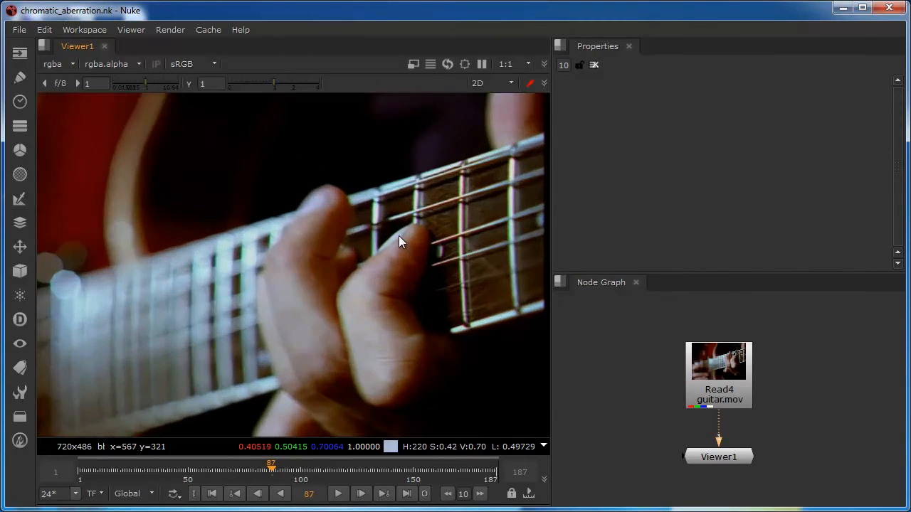
middle_drag(324, 261, 412, 247)
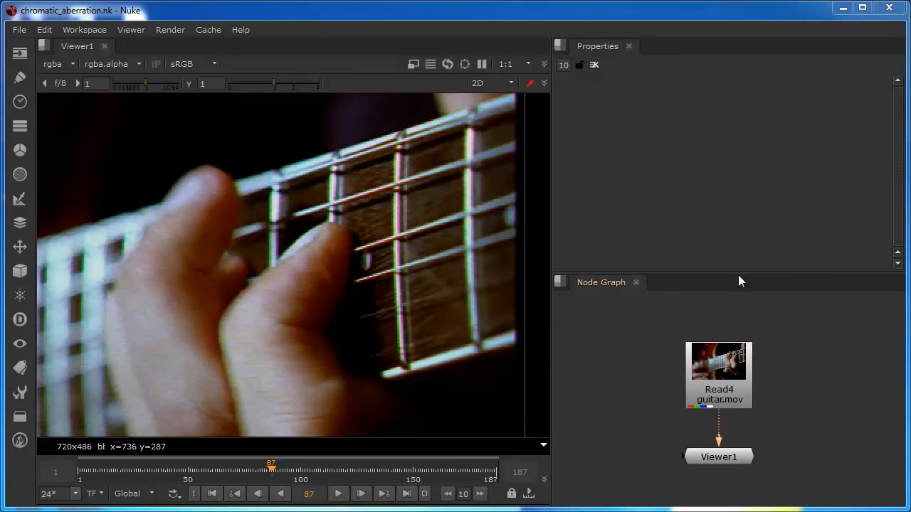
drag(738, 273, 743, 194)
drag(718, 303, 716, 267)
key(Tab)
text(shu)
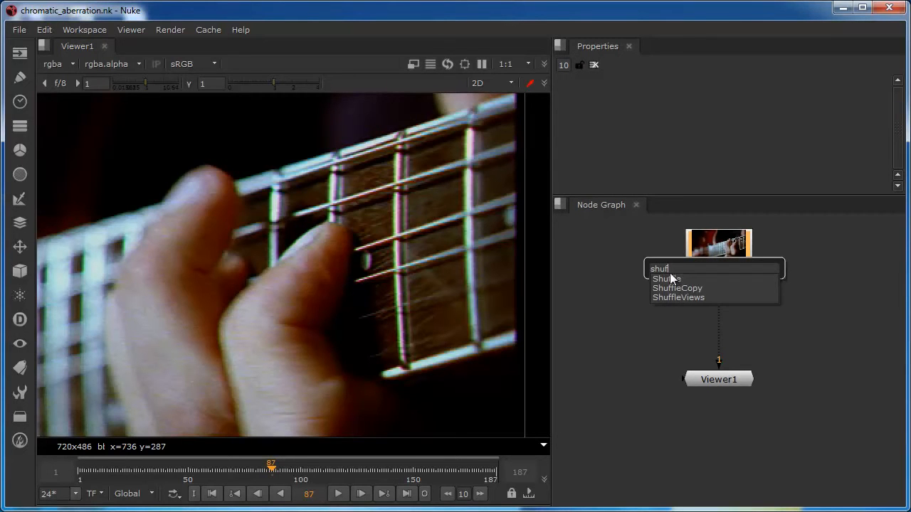
click(671, 278)
Route the Read node through two dots into Shuffle1 on a side branch and move the Viewer node lower.
mouse_move(712, 311)
mouse_down()
mouse_move(632, 330)
mouse_move(719, 324)
mouse_up()
drag(631, 331, 624, 350)
ctrl+drag(687, 334, 627, 358)
drag(715, 381, 703, 415)
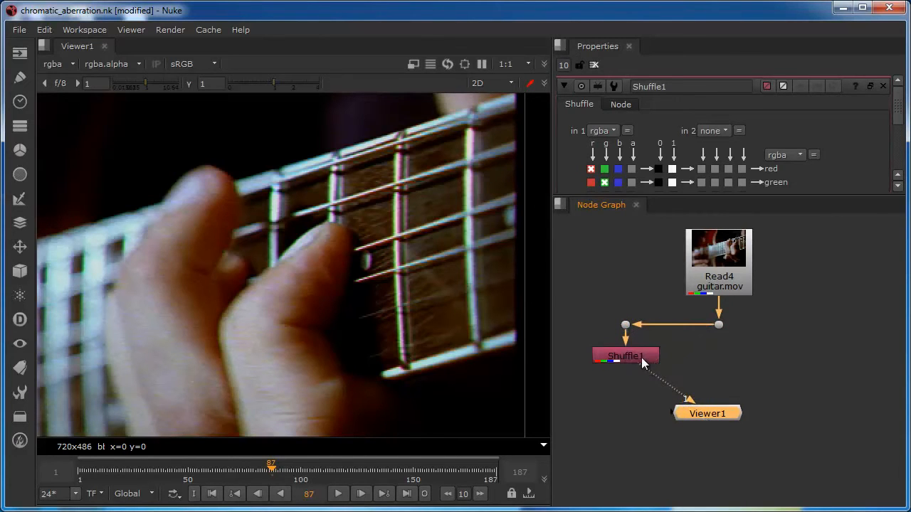
Set Shuffle1's green, blue and alpha outputs to 0 so only the red channel passes.
click(641, 357)
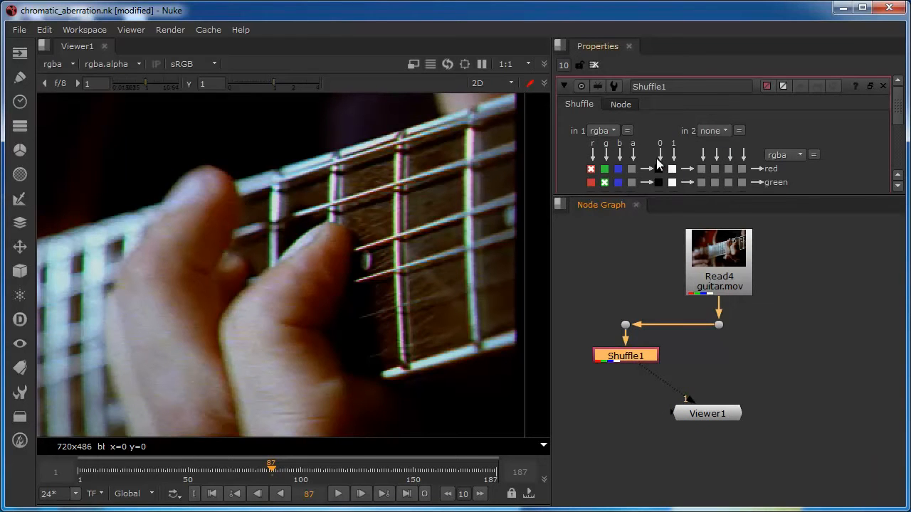
scroll(898, 105, down, 3)
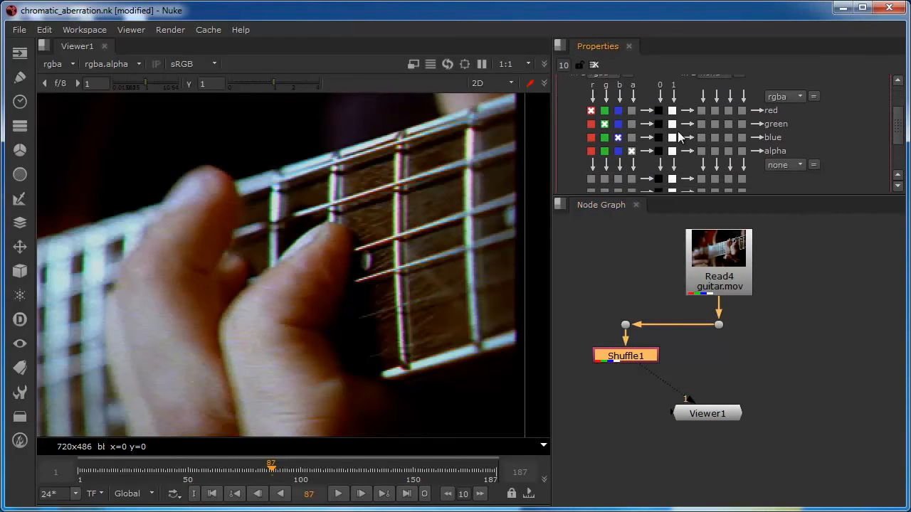
click(658, 124)
click(659, 138)
click(659, 151)
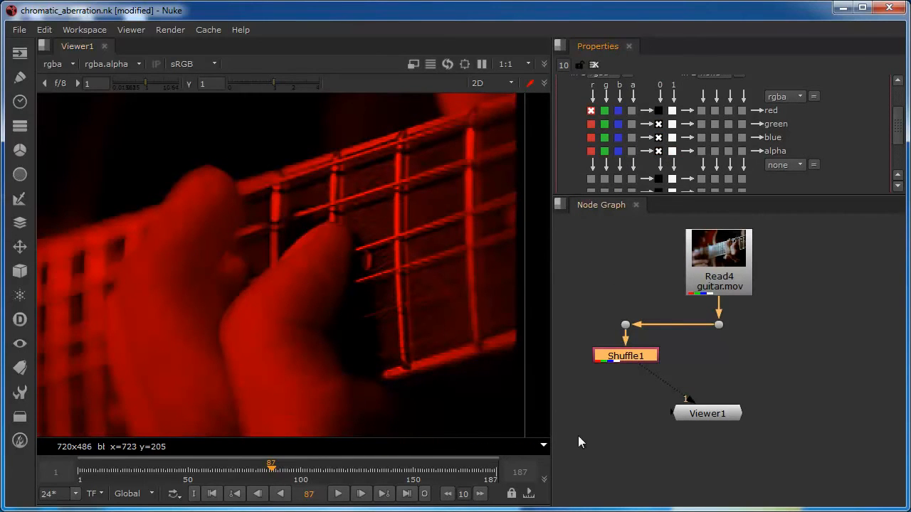
Copy Shuffle1 and paste two duplicates in a row beside it.
click(625, 358)
key(ctrl)
click(727, 358)
key(ctrl+v)
click(821, 354)
key(ctrl+v)
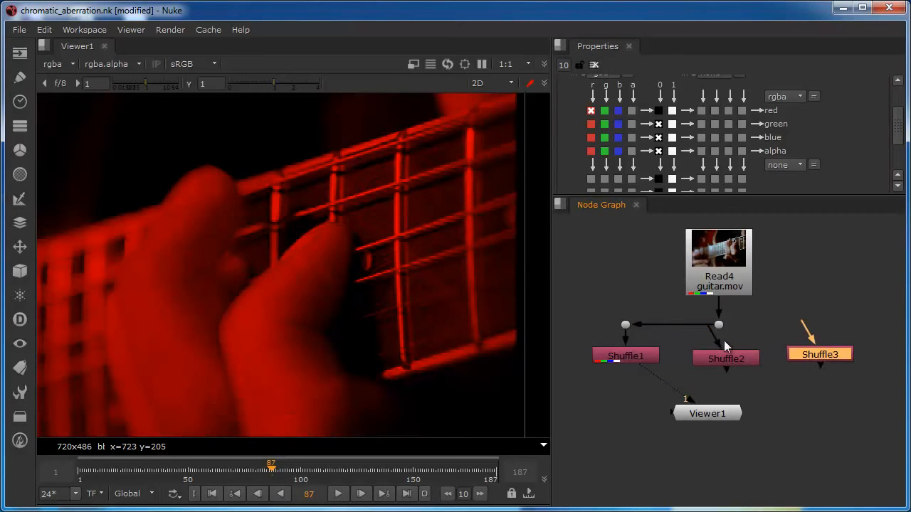
Make Shuffle2 pass only green by setting its red output to 0 and routing green to green, with the Viewer connected to it.
drag(727, 358, 722, 354)
double_click(719, 354)
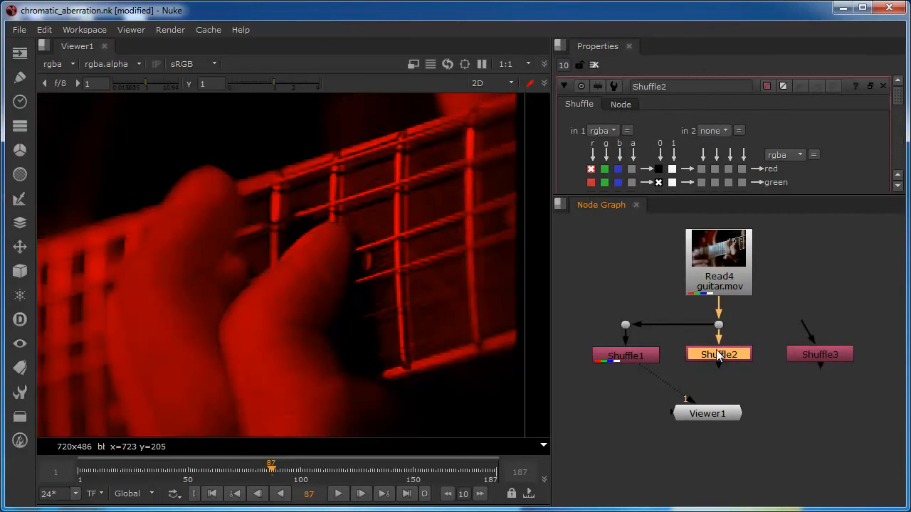
mouse_move(898, 98)
mouse_down()
mouse_move(899, 121)
mouse_move(898, 113)
mouse_up()
click(659, 86)
click(658, 99)
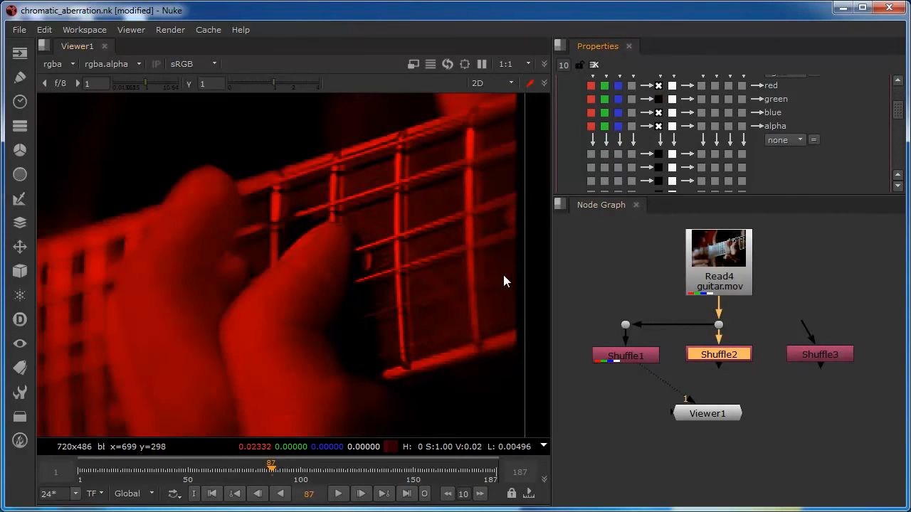
click(708, 352)
key(1)
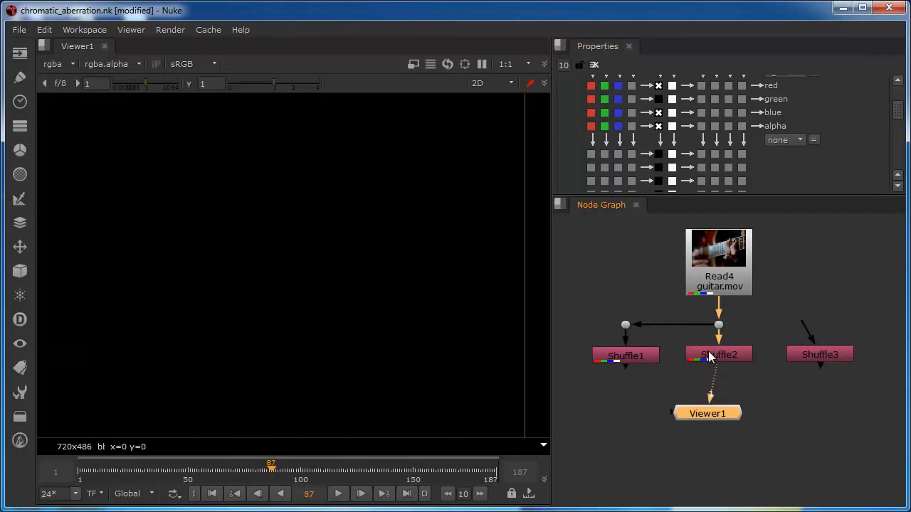
drag(714, 416, 726, 415)
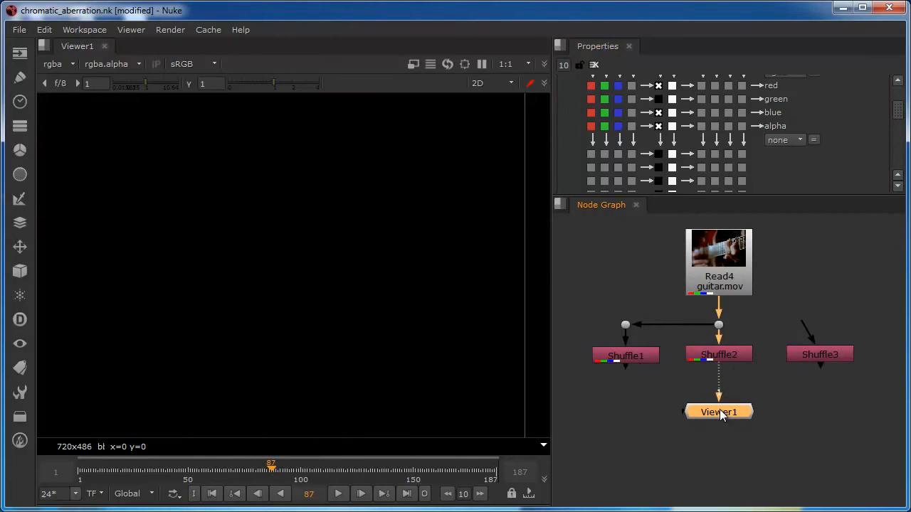
click(604, 99)
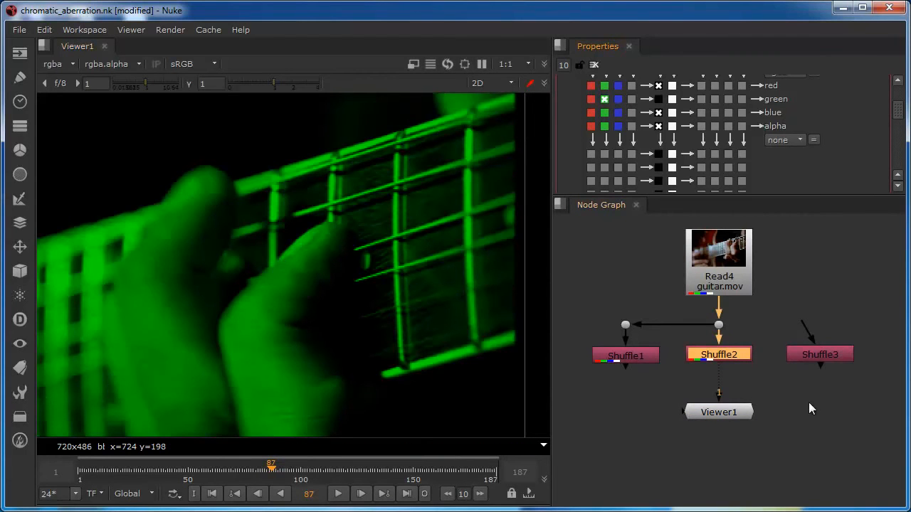
Connect Shuffle3 to the Read node's branch through a dot and view its output.
mouse_move(816, 326)
mouse_down()
mouse_move(721, 325)
mouse_move(821, 325)
mouse_up()
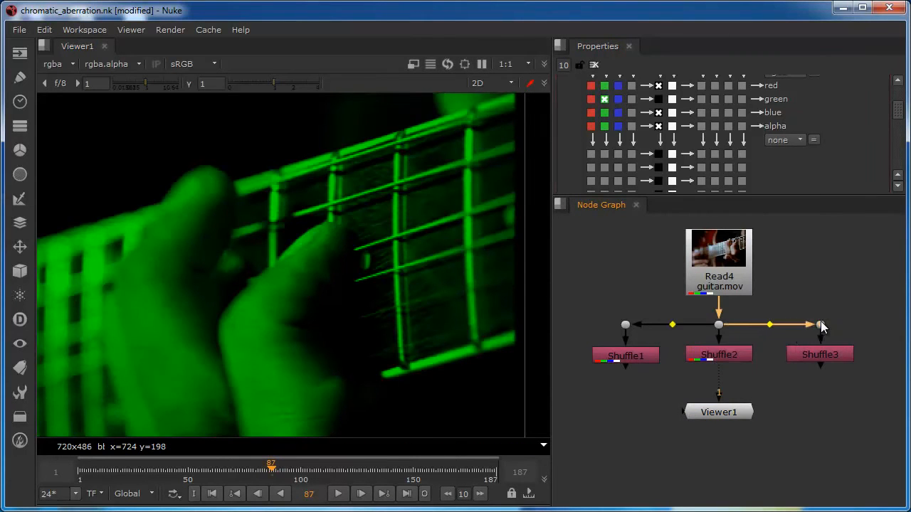
click(806, 353)
key(1)
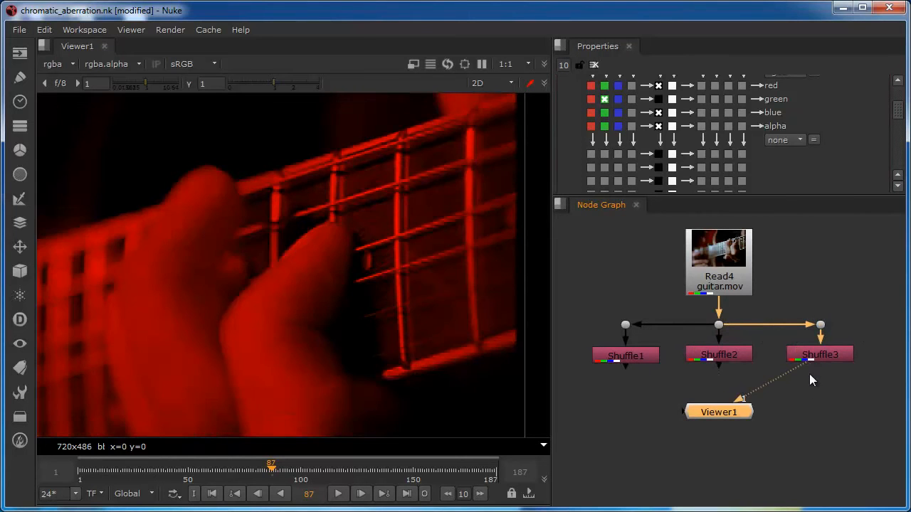
Make Shuffle3 pass only blue, with red, green and alpha at 0, and place the Viewer node beneath it.
double_click(815, 356)
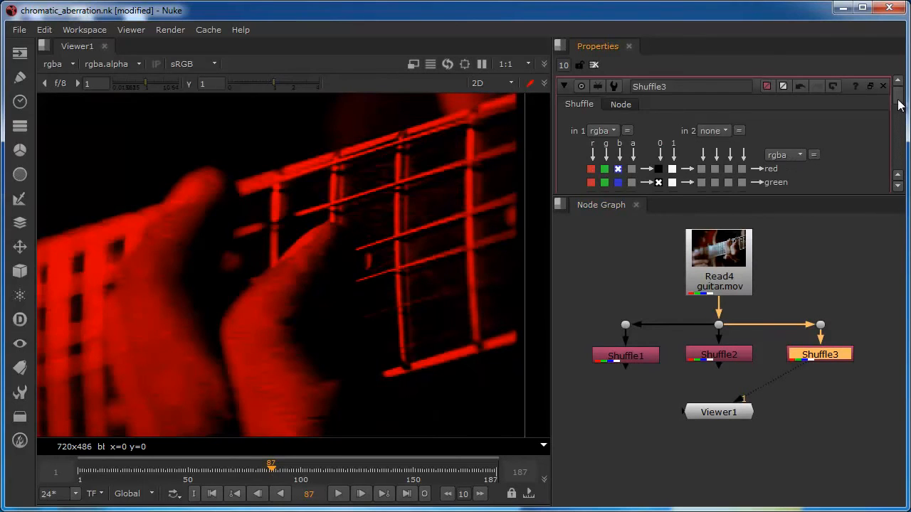
scroll(898, 116, down, 3)
drag(897, 117, 894, 108)
click(658, 136)
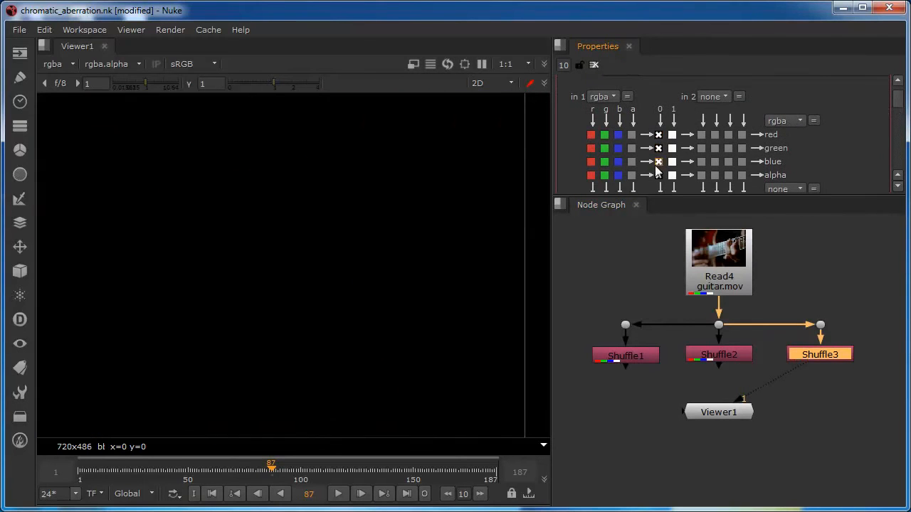
click(619, 175)
drag(713, 412, 814, 403)
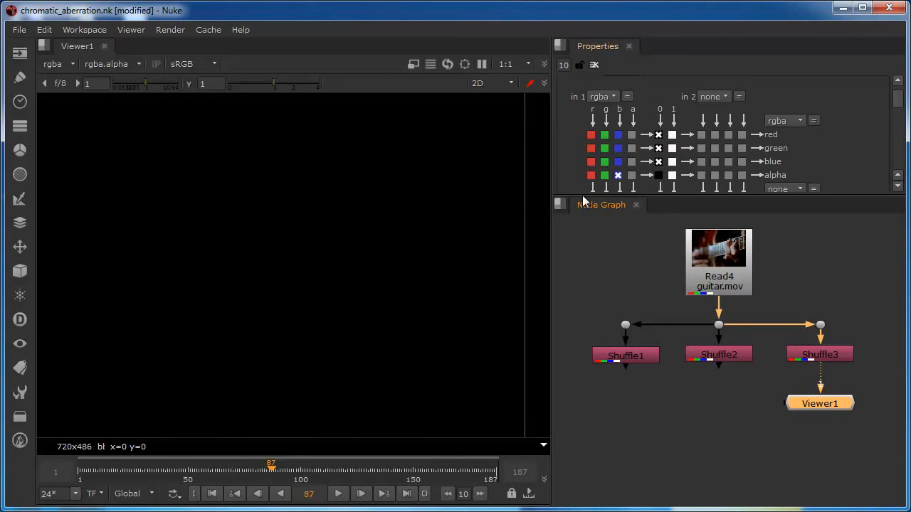
mouse_move(899, 97)
mouse_down()
mouse_move(904, 116)
mouse_move(907, 85)
mouse_up()
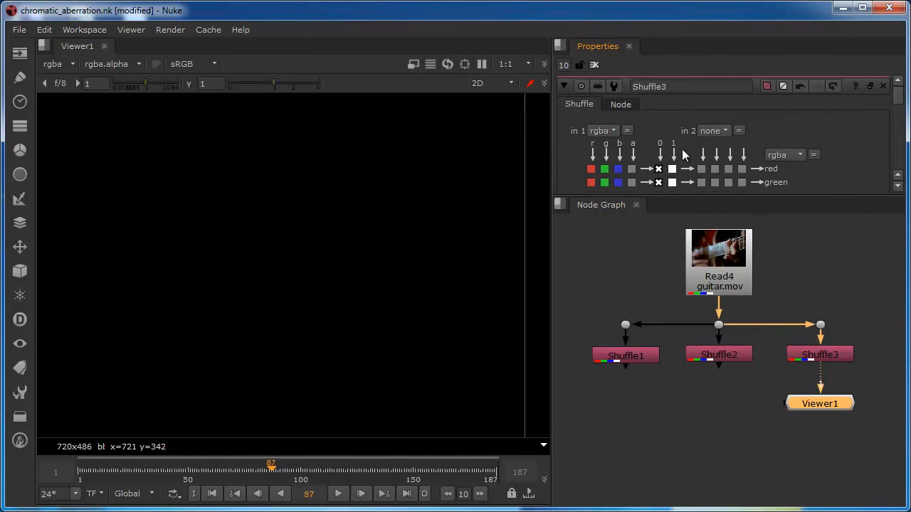
scroll(682, 155, down, 2)
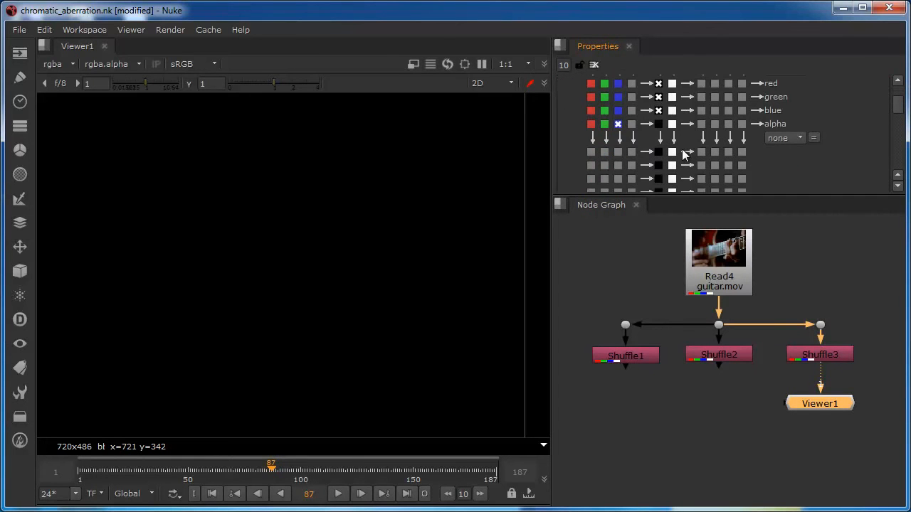
click(619, 110)
click(657, 124)
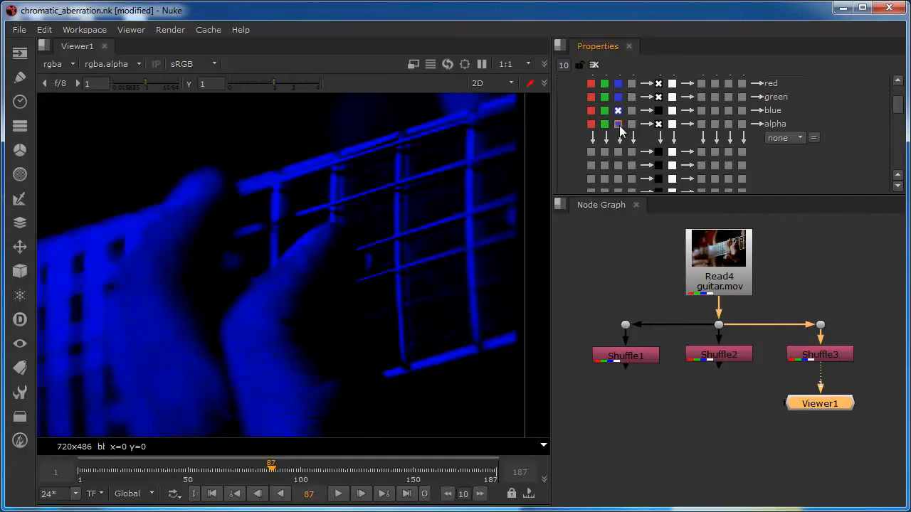
drag(813, 406, 808, 432)
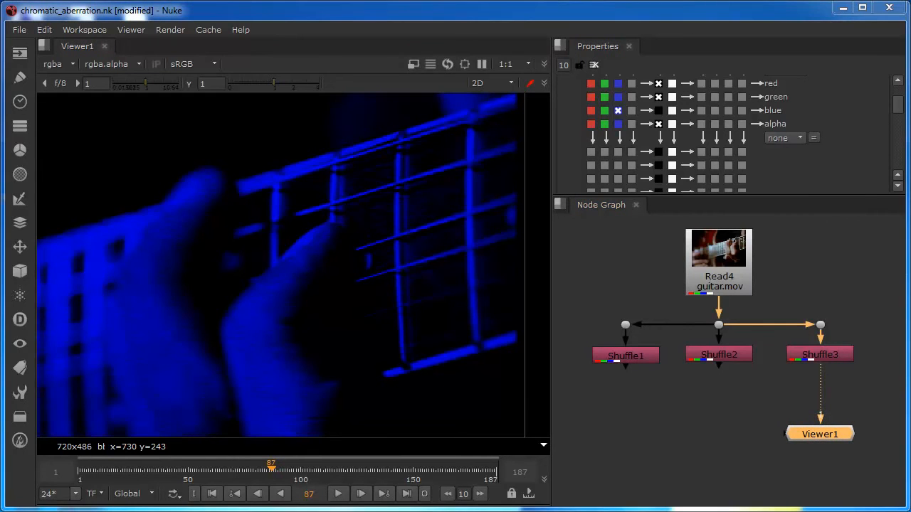
Add a ShuffleCopy node below Shuffle1.
click(641, 451)
click(637, 359)
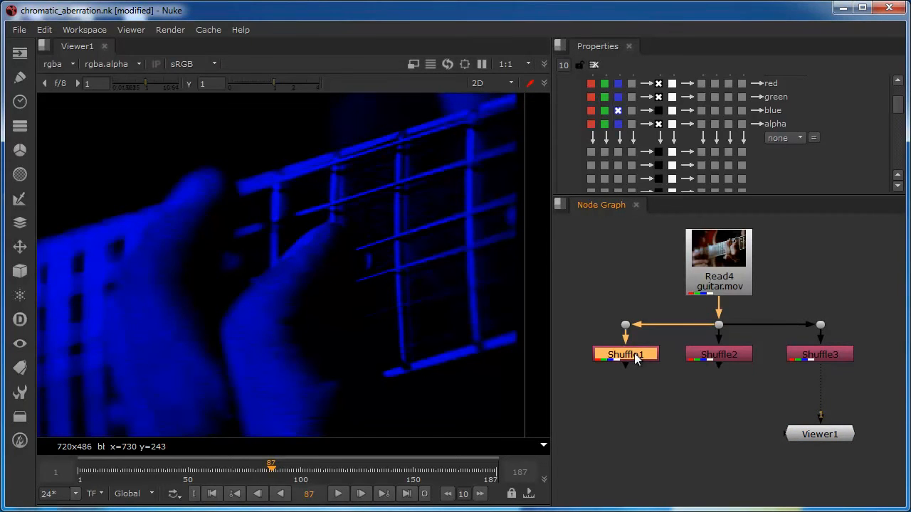
key(Tab)
text(shufll)
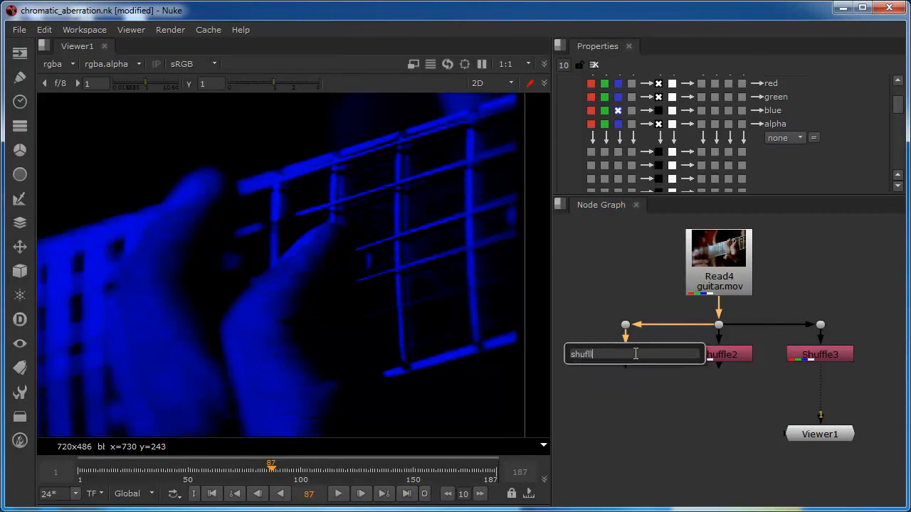
key(BackSpace)
key(BackSpace)
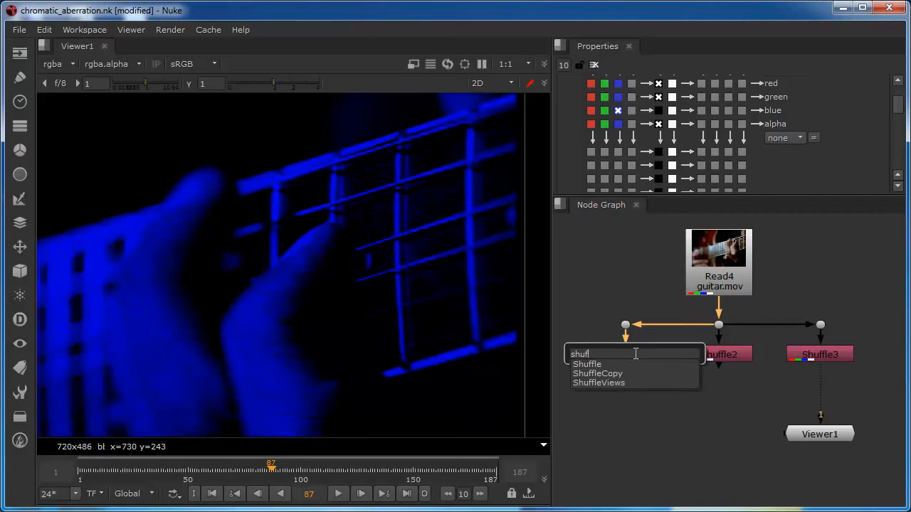
click(604, 374)
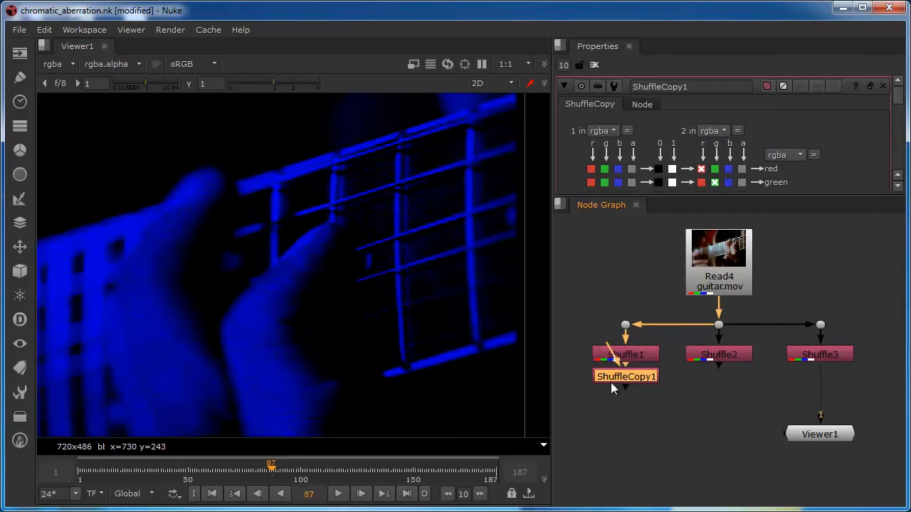
Connect ShuffleCopy1's input 1 to Shuffle1 and its input 2 to Shuffle2 through a dot.
drag(623, 378, 624, 356)
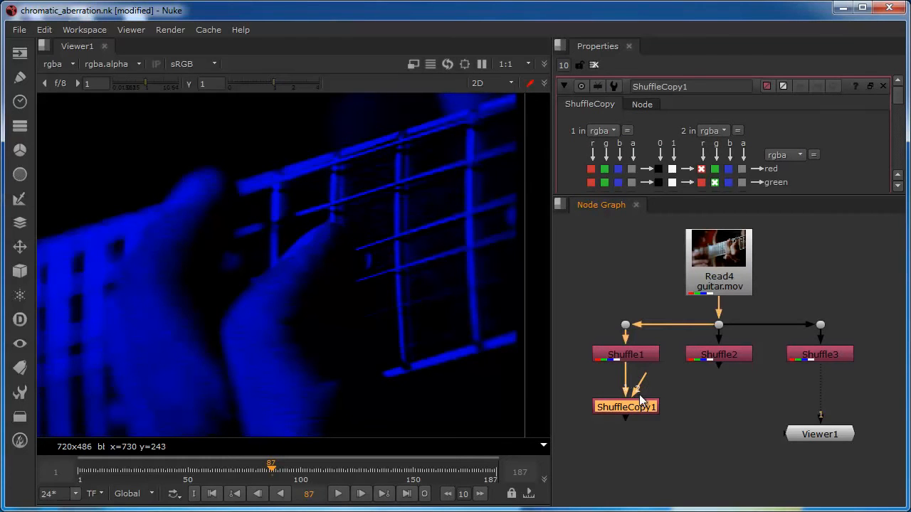
drag(643, 385, 715, 356)
ctrl+drag(676, 382, 719, 407)
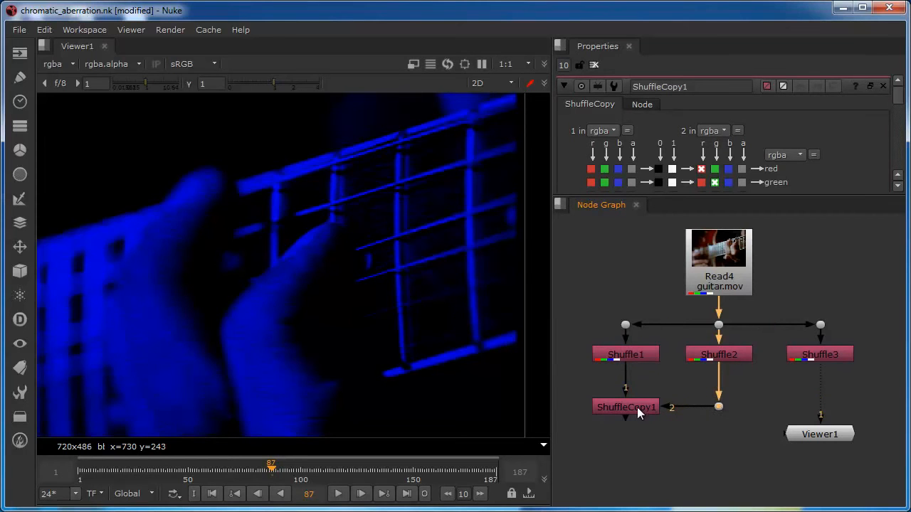
Set ShuffleCopy1 to take red from input 1 and green from input 2, with blue and alpha at 0, and view it.
click(637, 407)
drag(799, 198, 793, 265)
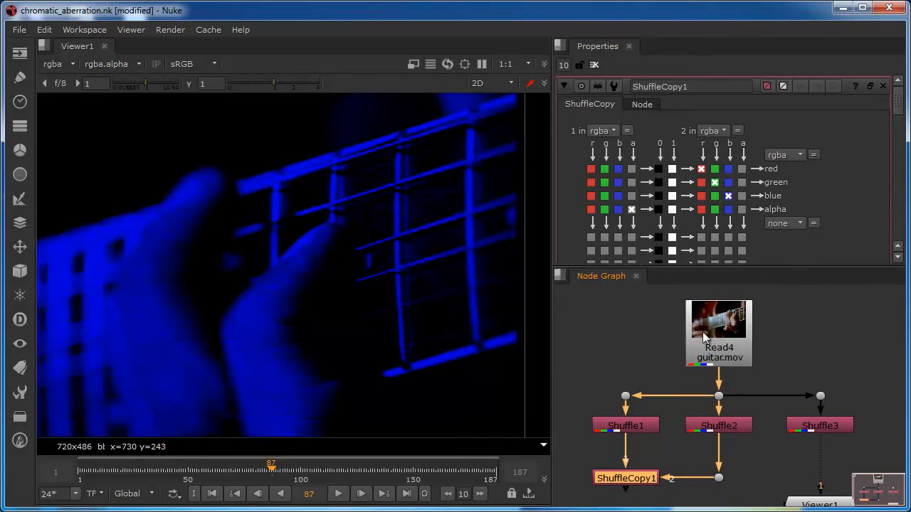
click(591, 168)
click(659, 182)
click(658, 196)
click(659, 209)
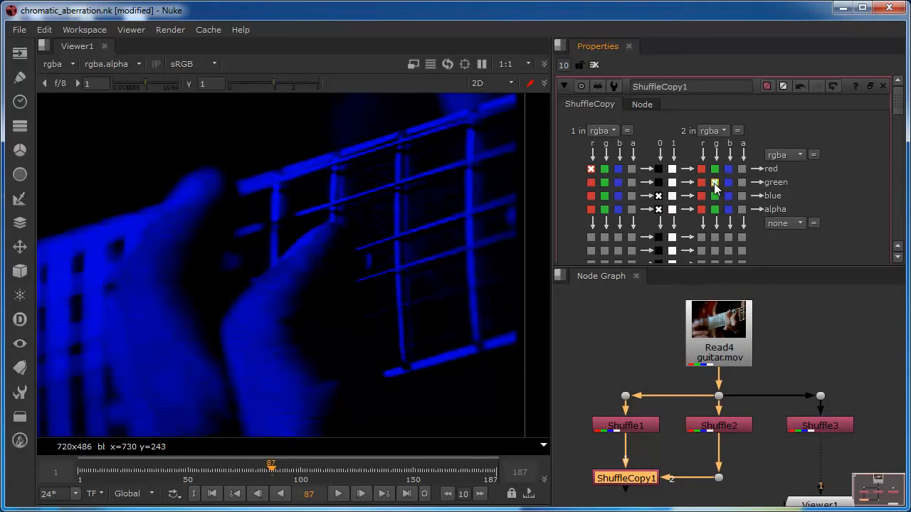
click(658, 196)
click(658, 210)
click(660, 197)
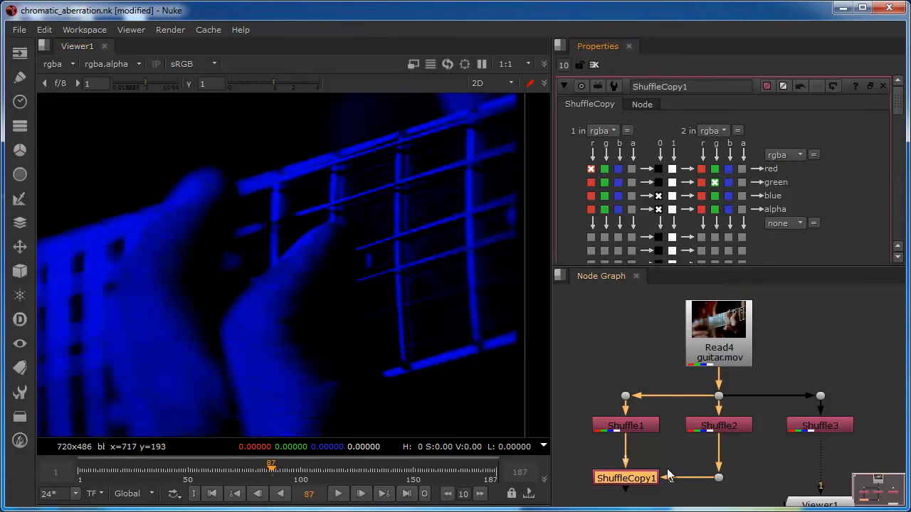
key(1)
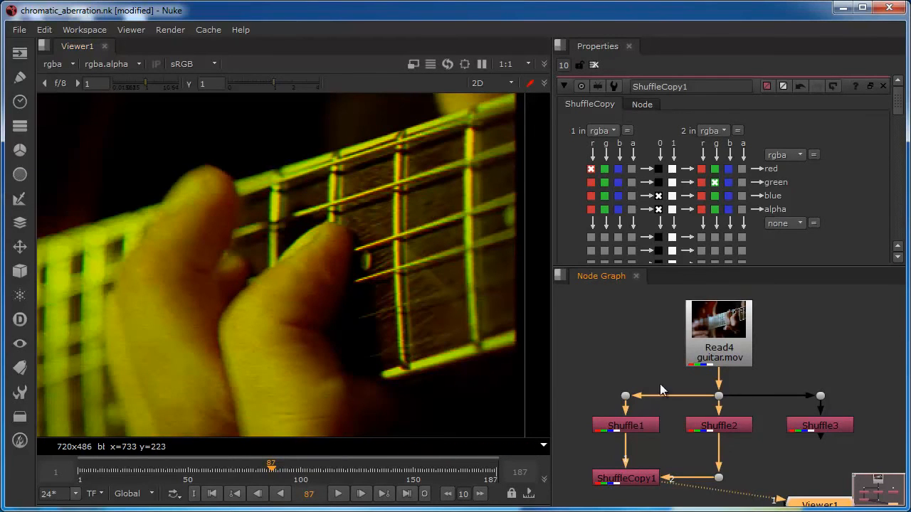
Duplicate ShuffleCopy1 and place the copy below it in the node graph.
scroll(800, 334, down, 2)
middle_drag(803, 340, 799, 306)
click(669, 400)
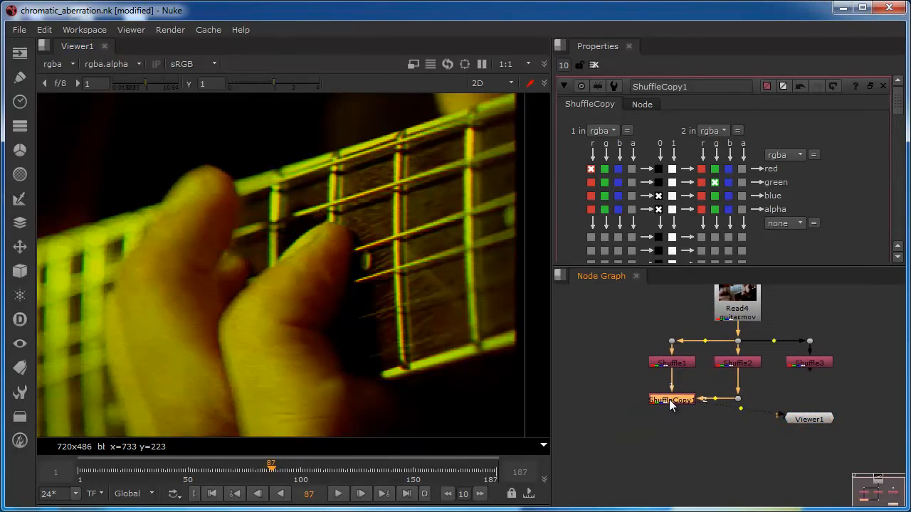
click(676, 425)
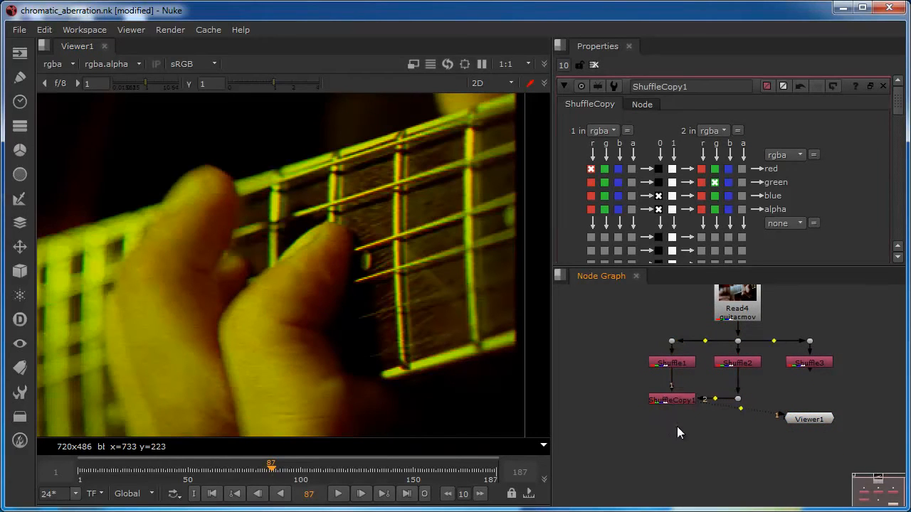
key(ctrl+v)
drag(684, 425, 693, 460)
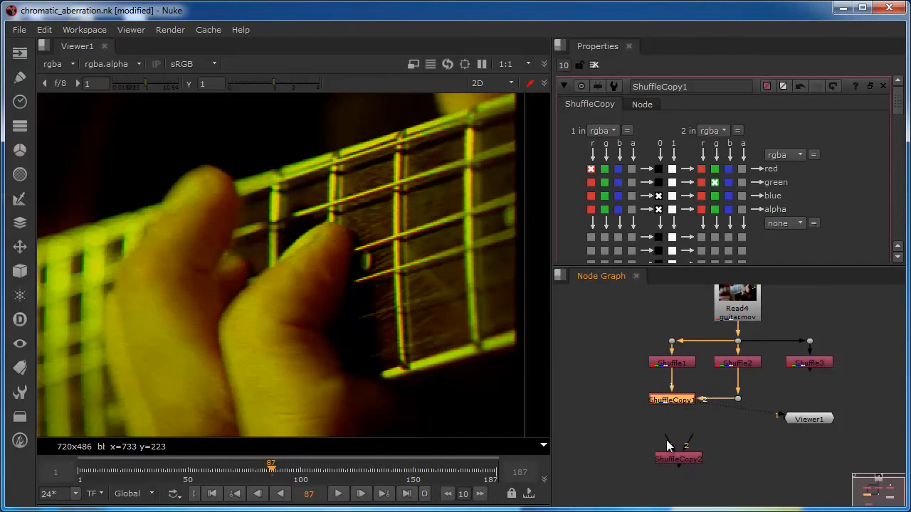
Connect ShuffleCopy2's input 1 to ShuffleCopy1 and its input 2 to Shuffle3 through a dot, with Viewer1 attached below it.
drag(666, 441, 672, 403)
drag(671, 461, 662, 444)
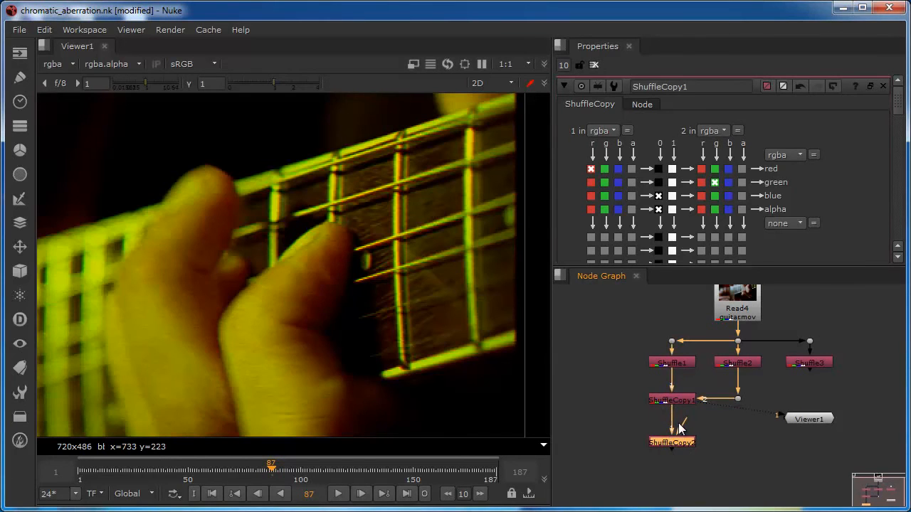
drag(783, 414, 680, 442)
drag(807, 421, 673, 481)
drag(694, 425, 817, 365)
ctrl+drag(745, 399, 815, 445)
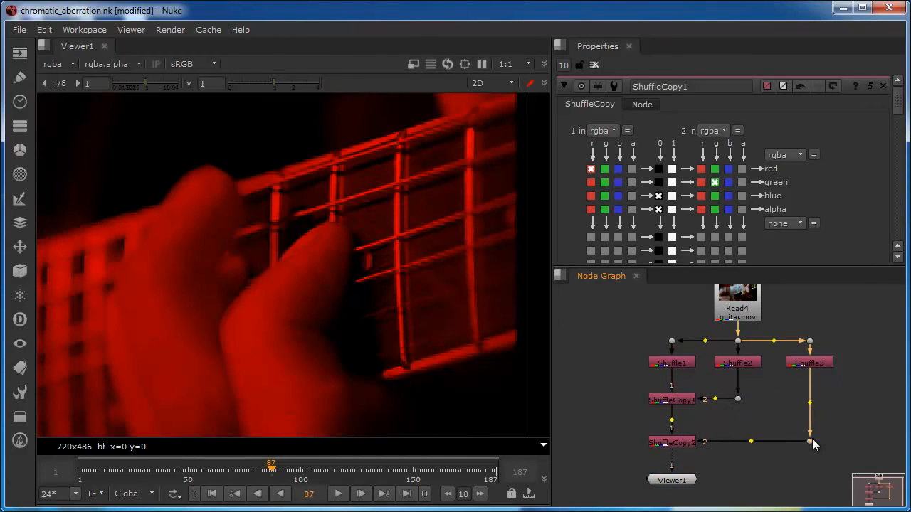
Set ShuffleCopy2 to take red and green from input 1 and blue from input 2.
click(671, 441)
click(604, 182)
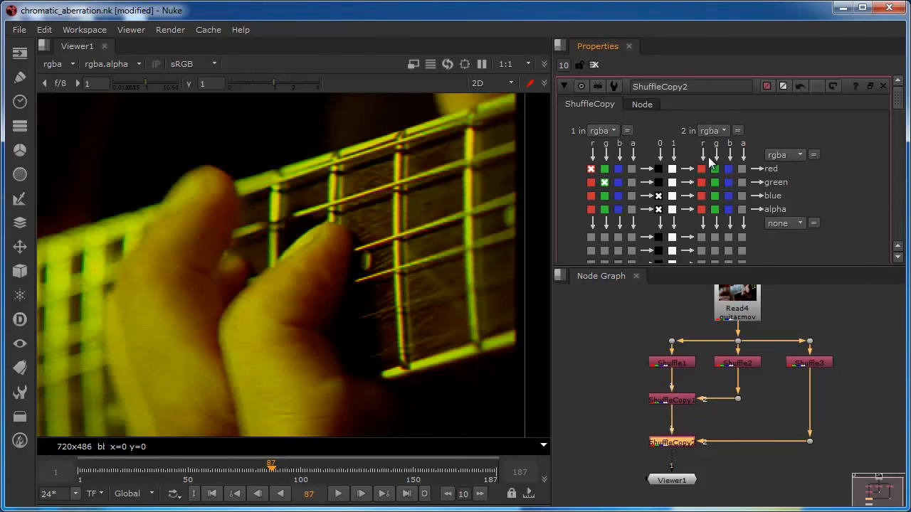
click(728, 196)
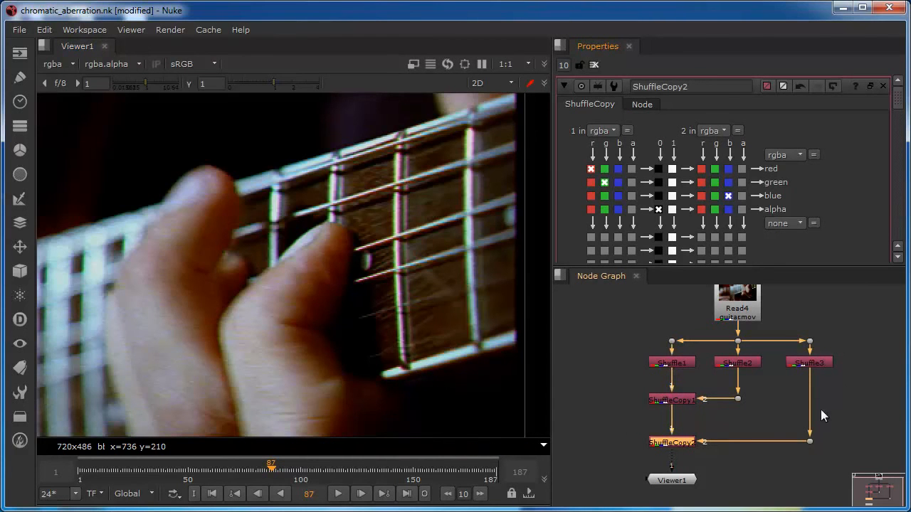
Move both ShuffleCopy nodes, their dots and Viewer1 down to make room below the three Shuffle nodes.
drag(838, 492, 606, 375)
drag(667, 406, 666, 420)
drag(642, 381, 838, 383)
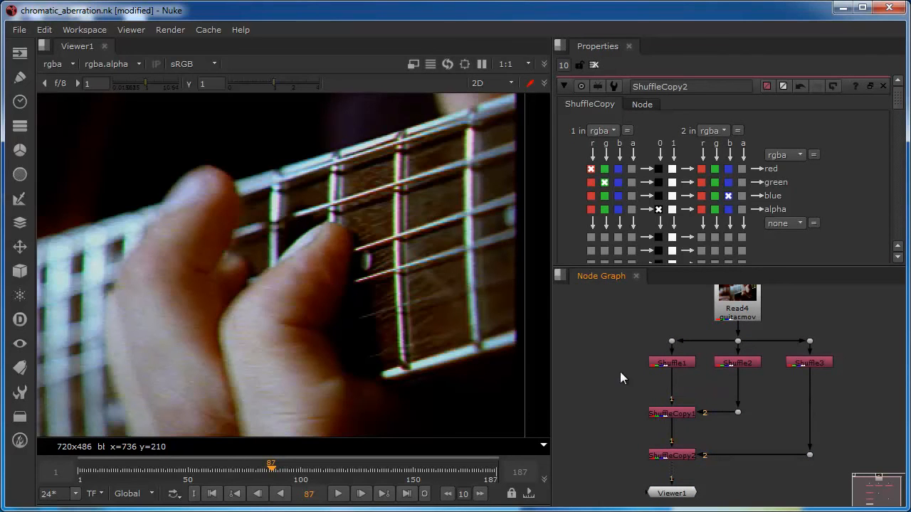
drag(628, 376, 861, 388)
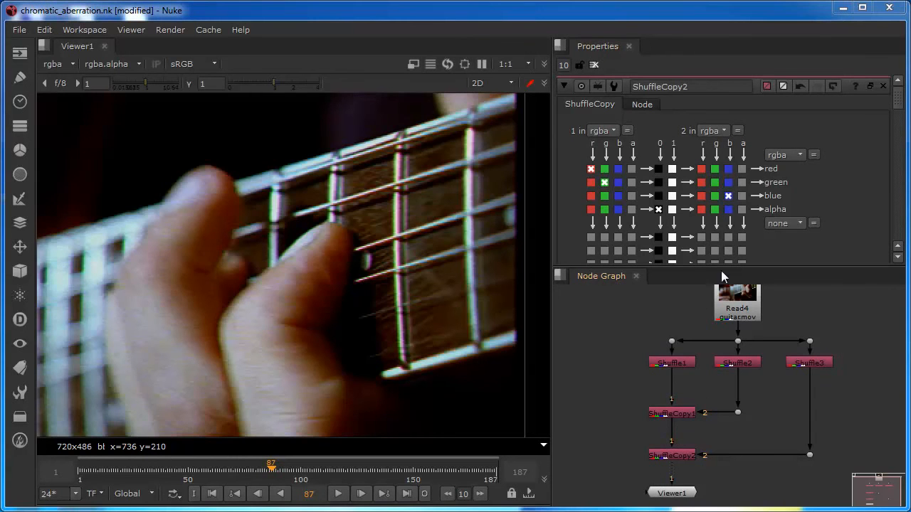
Add a Transform node below each of Shuffle1, Shuffle2 and Shuffle3, and select all three Transforms.
click(674, 364)
key(t)
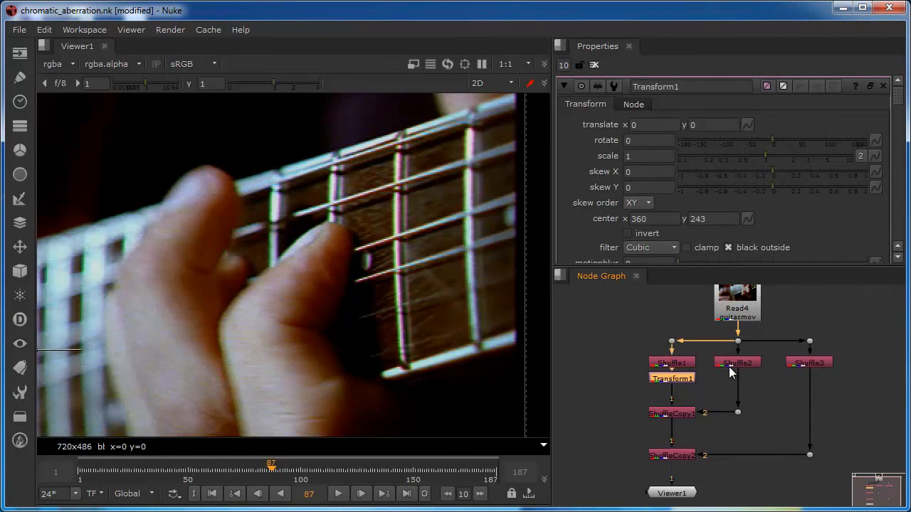
click(739, 364)
key(t)
click(808, 364)
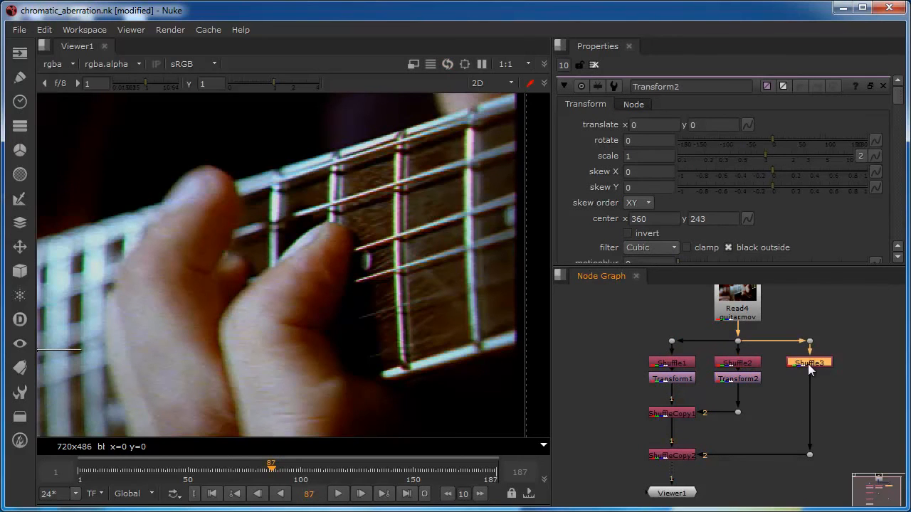
key(t)
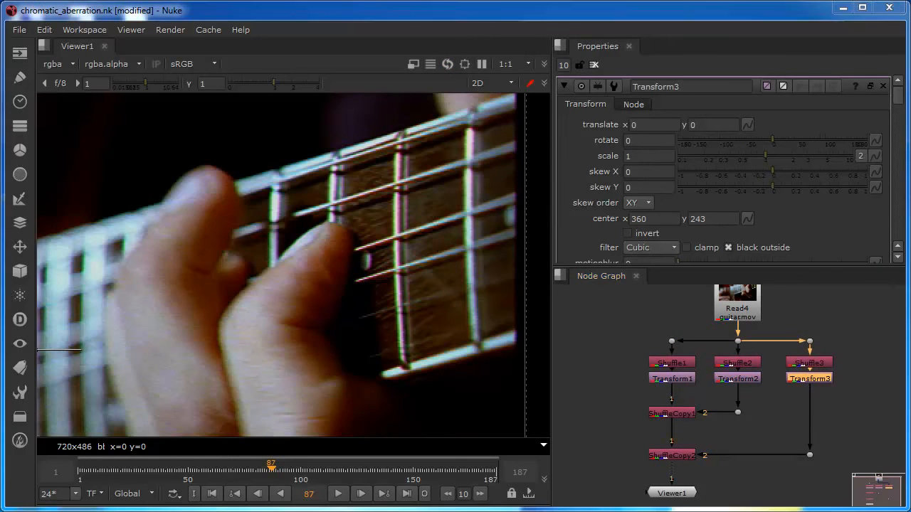
drag(620, 366, 851, 395)
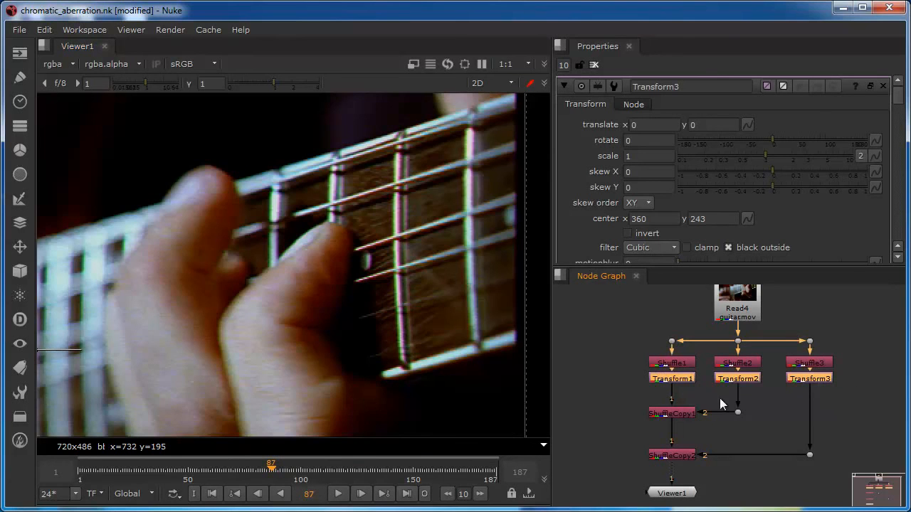
drag(864, 393, 640, 367)
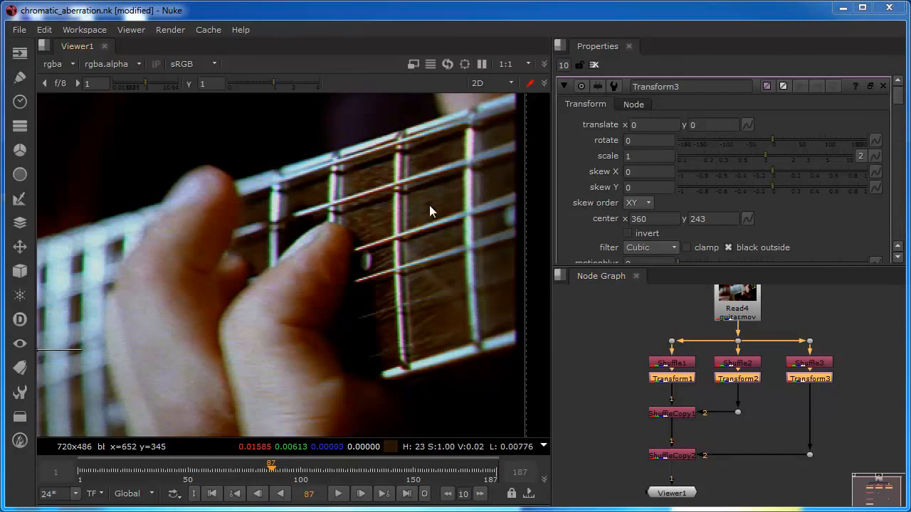
Offset the red branch with Transform1, trying a translate x of 1 before setting it to -1.
scroll(402, 216, up, 8)
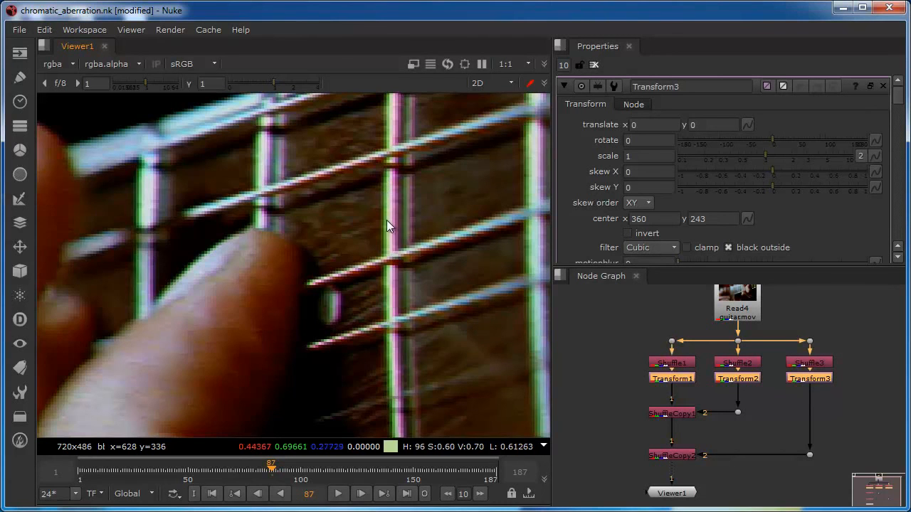
click(687, 378)
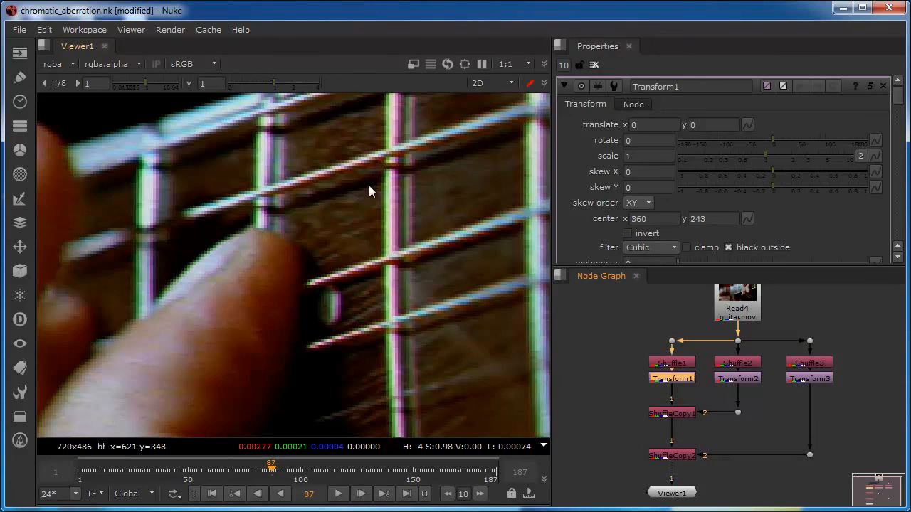
click(631, 126)
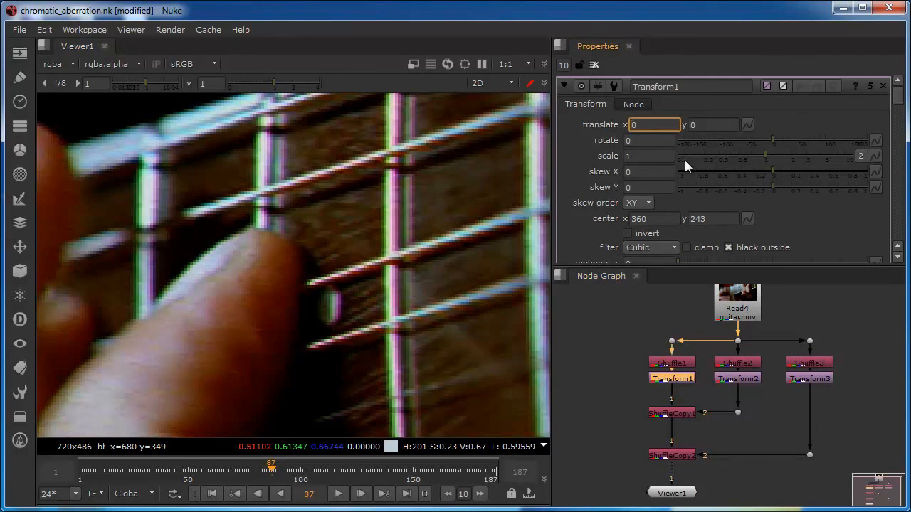
text(1)
key(Return)
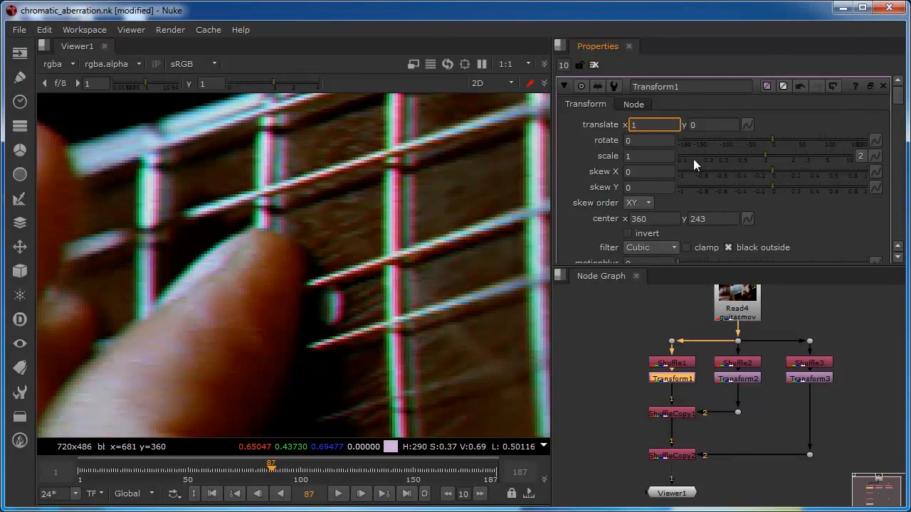
text(-)
key(Return)
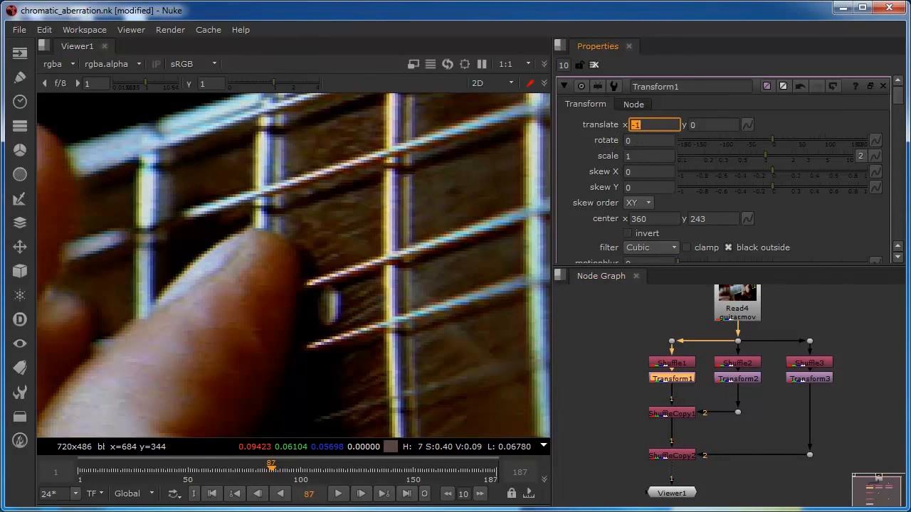
Offset the blue branch with Transform3, trying a translate x of 1 before setting it to -1, and check the whole frame.
double_click(820, 379)
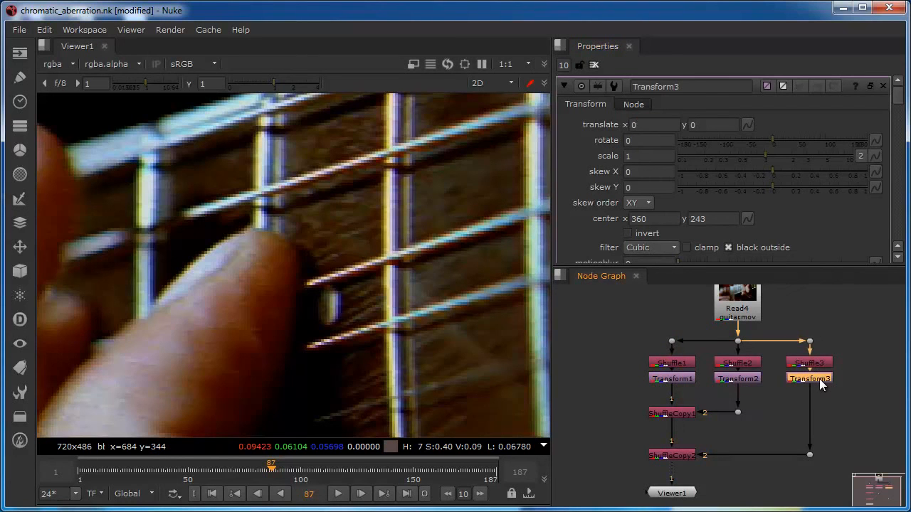
click(631, 125)
text(1)
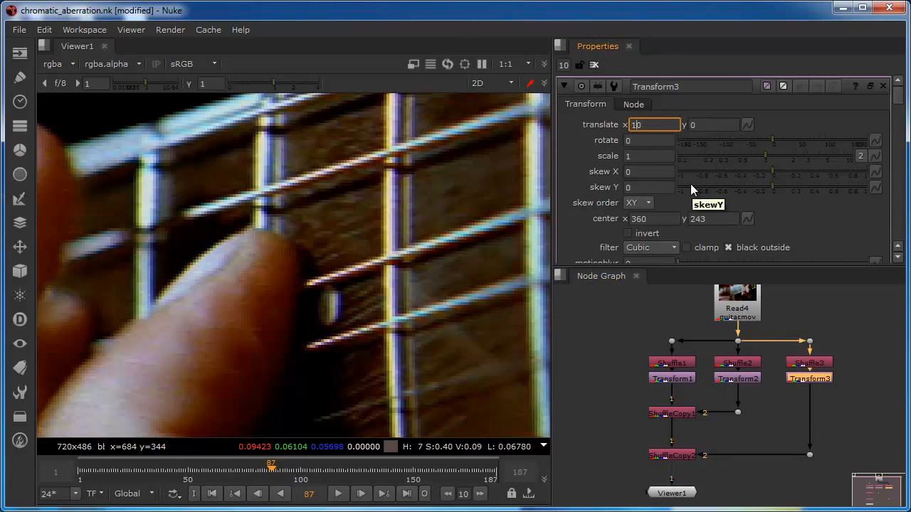
key(Return)
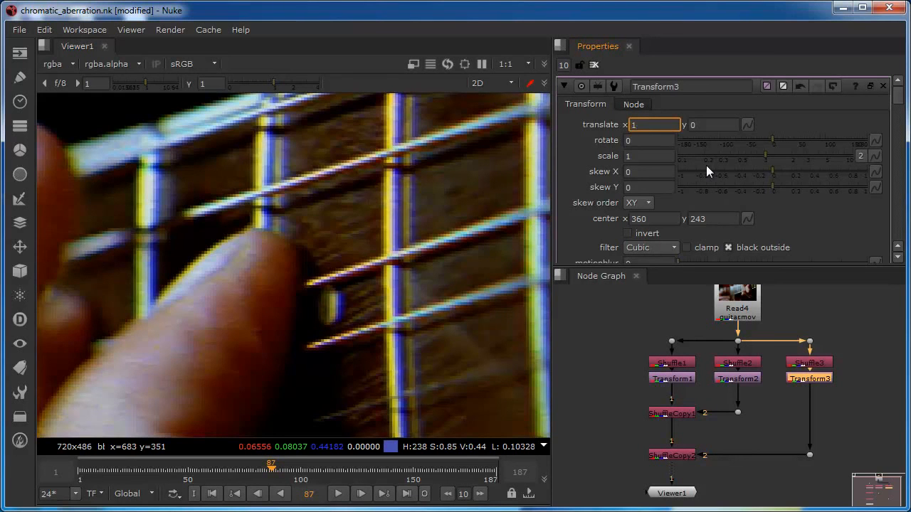
text(-)
key(Return)
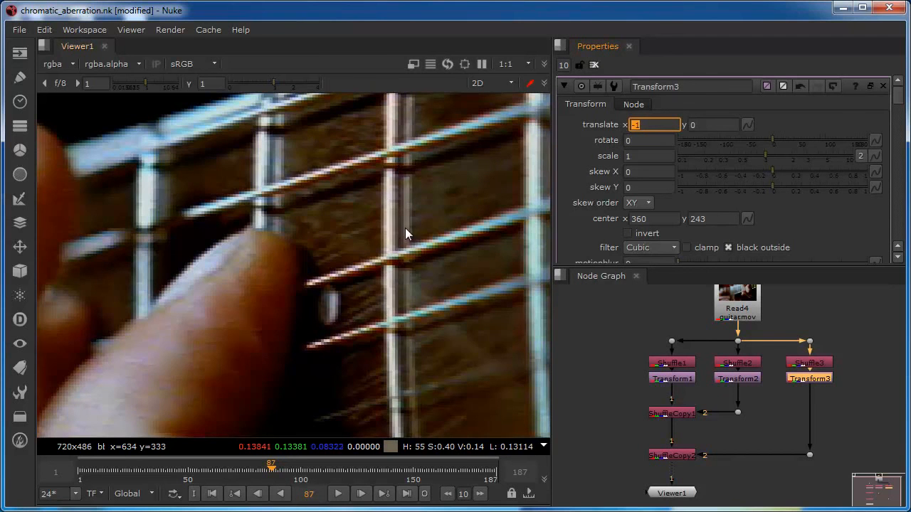
scroll(405, 227, down, 1)
scroll(405, 227, down, 1)
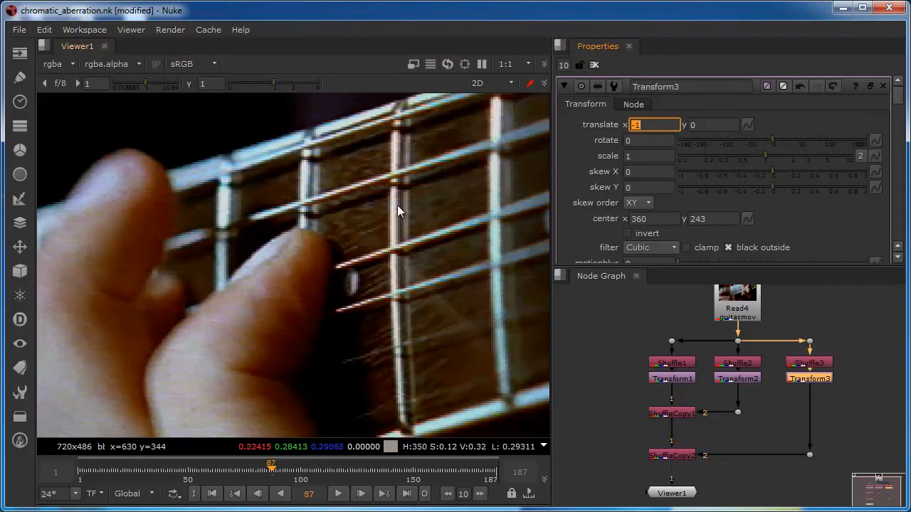
scroll(399, 184, down, 1)
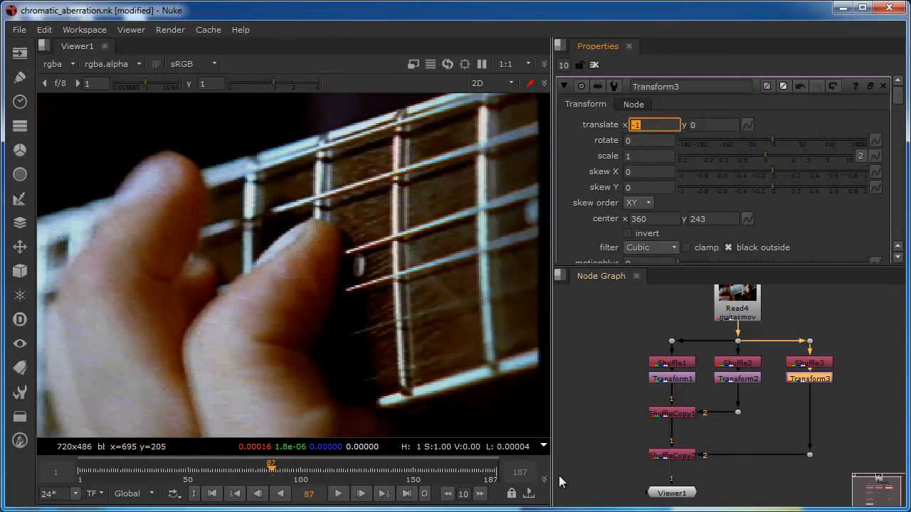